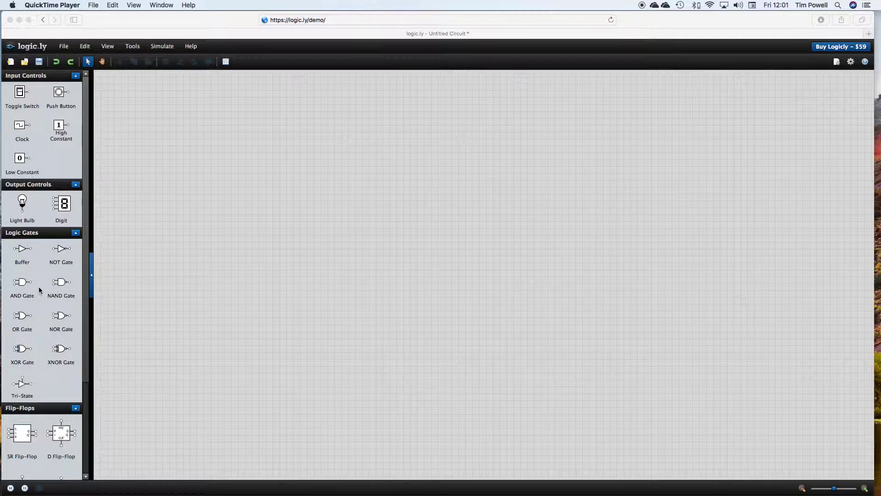
Place a toggle switch on the canvas, then a light bulb to its right.
{"action": "left_click", "coordinate": [21, 95]}
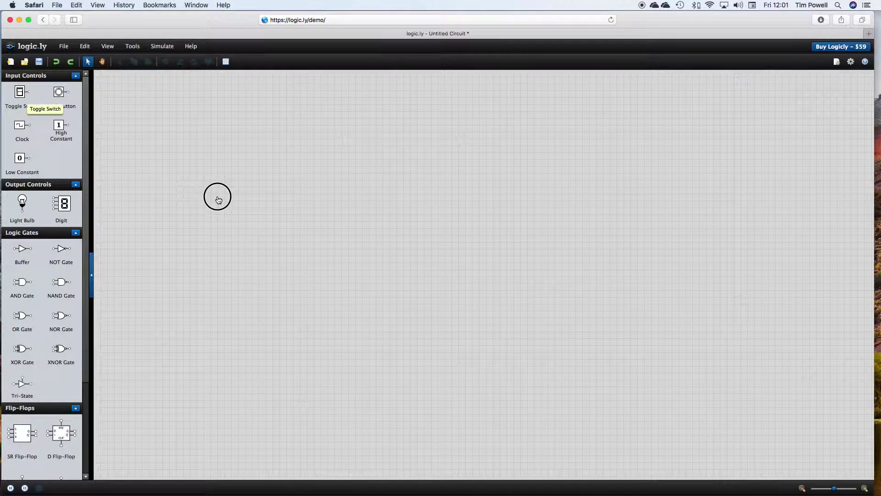
{"action": "left_click_drag", "start_coordinate": [23, 96], "coordinate": [224, 196]}
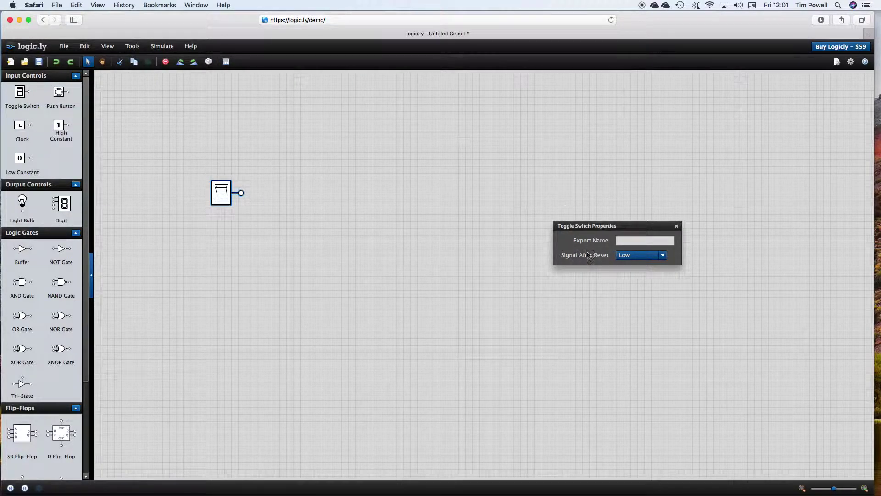
{"action": "left_click_drag", "start_coordinate": [616, 228], "coordinate": [737, 110]}
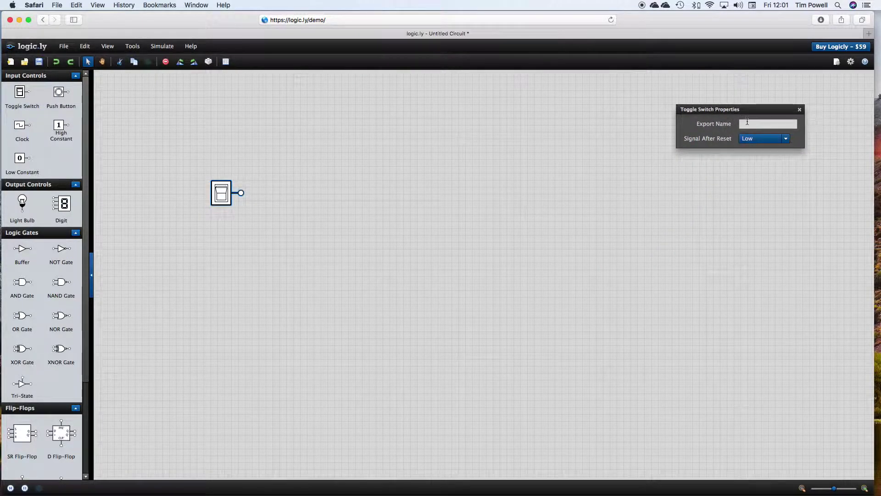
{"action": "left_click", "coordinate": [799, 109]}
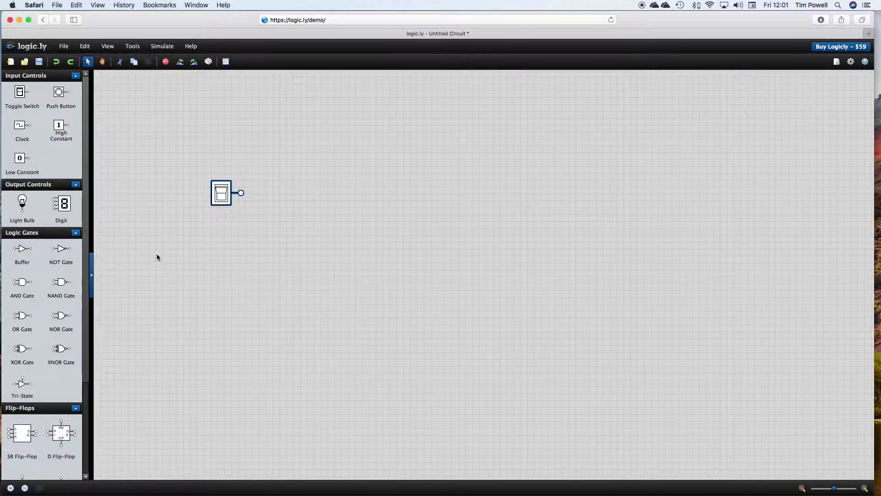
{"action": "left_click_drag", "start_coordinate": [22, 202], "coordinate": [354, 180]}
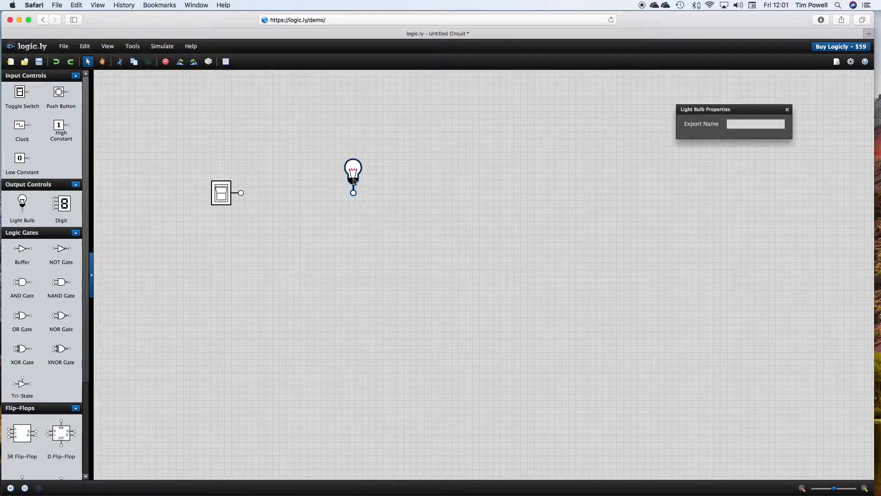
Wire the switch output to the bulb input, then toggle the switch on and off to test.
{"action": "left_click", "coordinate": [787, 109]}
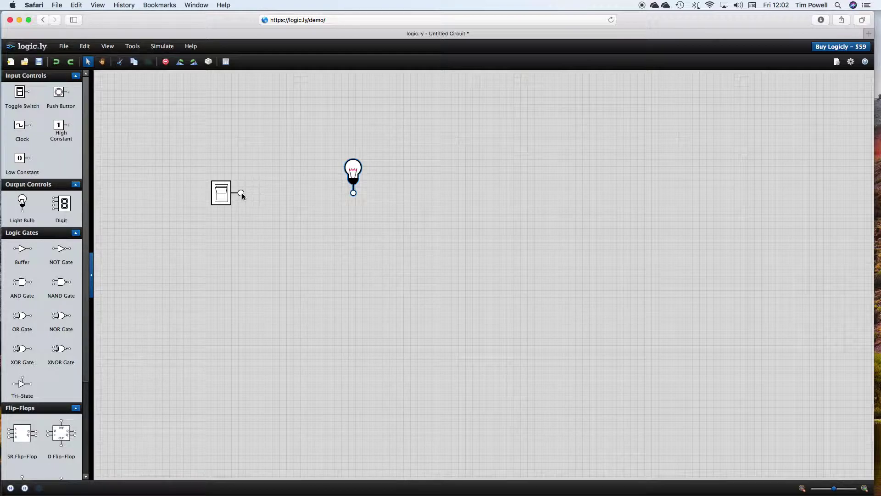
{"action": "left_click_drag", "start_coordinate": [241, 192], "coordinate": [353, 194]}
{"action": "left_click", "coordinate": [223, 193]}
{"action": "left_click", "coordinate": [224, 193]}
Delete the wire between the toggle switch and the light bulb.
{"action": "left_click", "coordinate": [298, 193]}
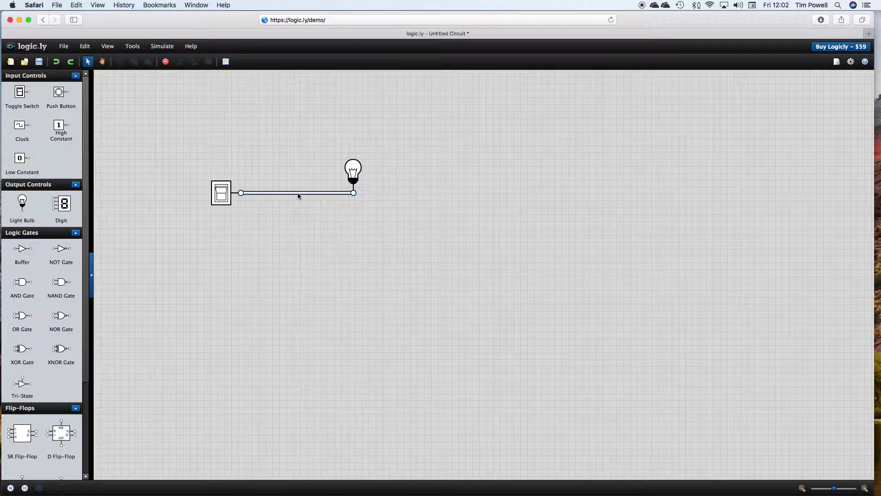
{"action": "right_click", "coordinate": [297, 194]}
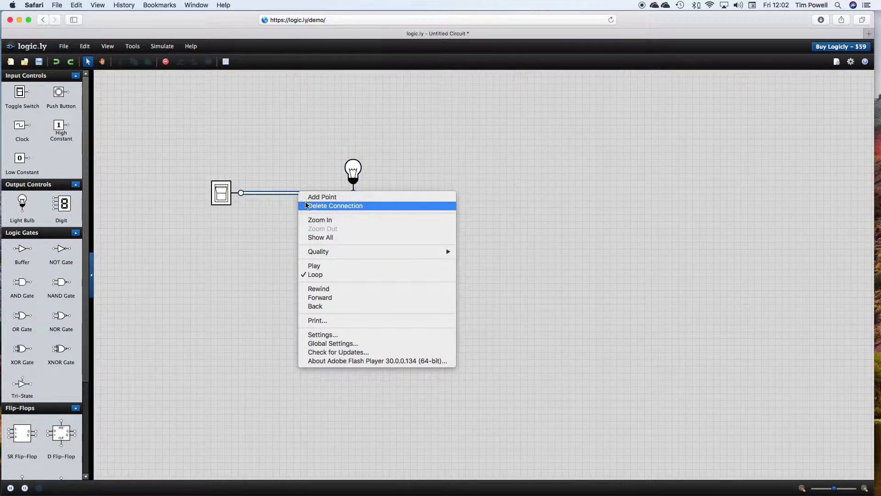
{"action": "left_click", "coordinate": [313, 206]}
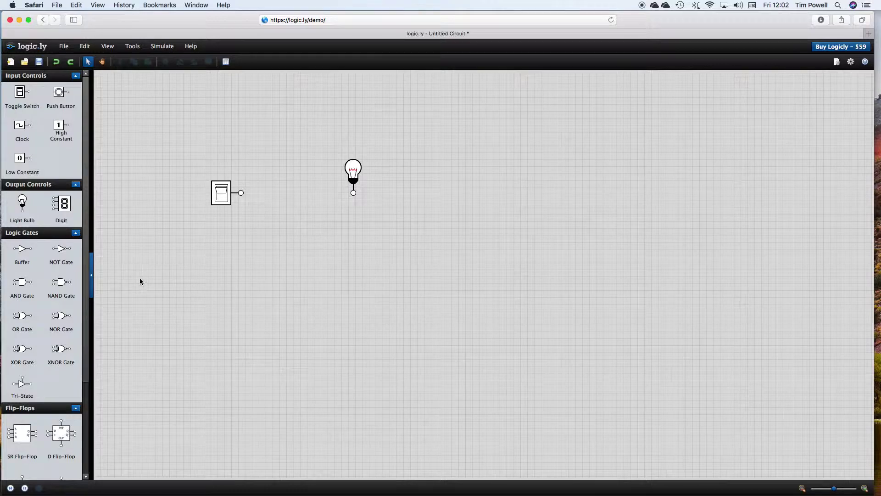
Insert a NOT gate between switch and bulb, wire it, and test by switching on.
{"action": "left_click_drag", "start_coordinate": [63, 251], "coordinate": [192, 268]}
{"action": "left_click_drag", "start_coordinate": [282, 191], "coordinate": [284, 196]}
{"action": "left_click", "coordinate": [268, 219]}
{"action": "left_click_drag", "start_coordinate": [241, 192], "coordinate": [354, 193]}
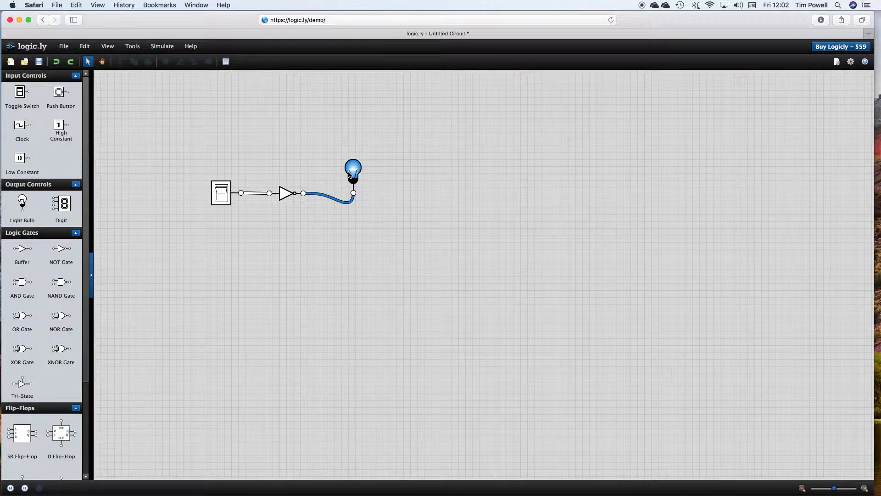
{"action": "left_click", "coordinate": [222, 194]}
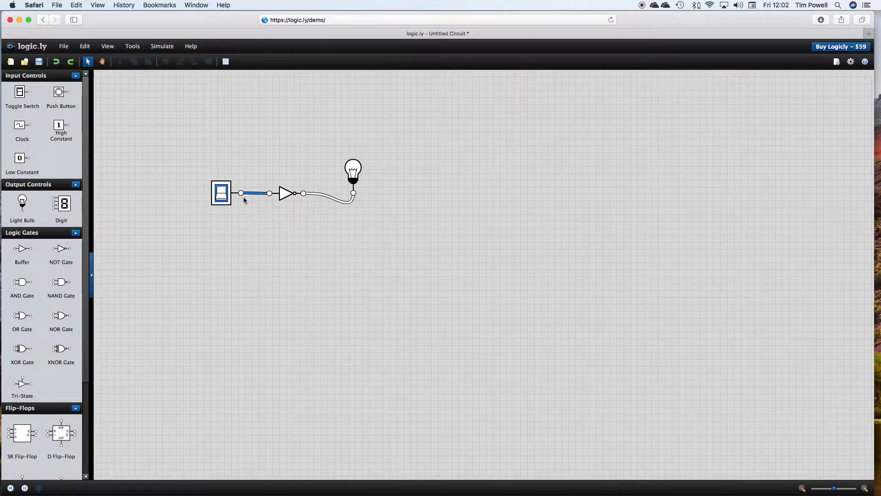
Delete both wires on the NOT gate and move it off to the right of the canvas.
{"action": "left_click", "coordinate": [282, 195]}
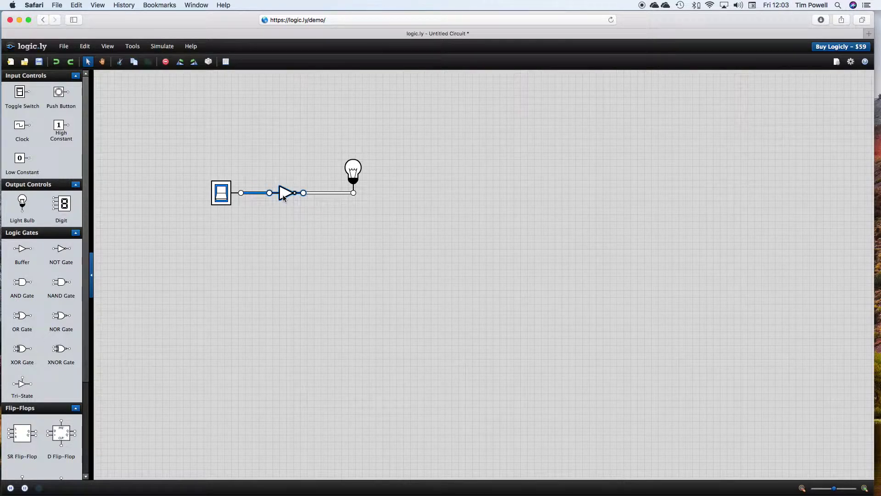
{"action": "right_click", "coordinate": [282, 195]}
{"action": "left_click", "coordinate": [267, 225]}
{"action": "right_click", "coordinate": [260, 193]}
{"action": "left_click", "coordinate": [273, 205]}
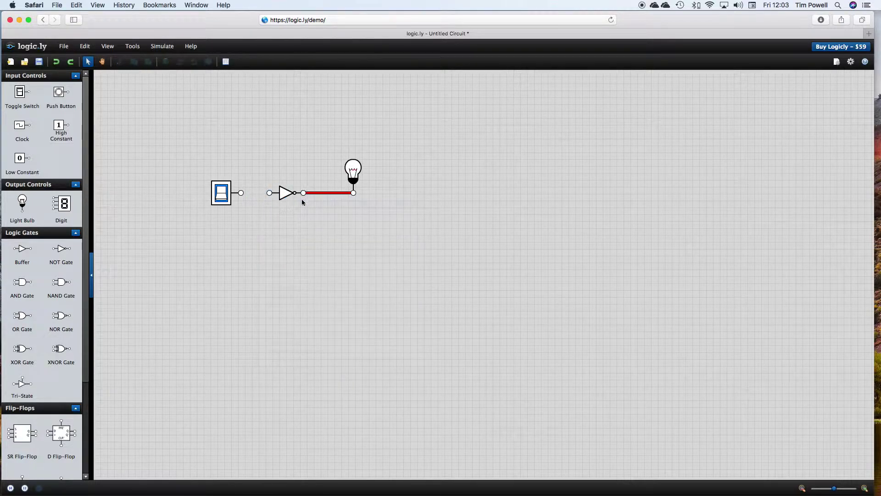
{"action": "right_click", "coordinate": [314, 196]}
{"action": "left_click", "coordinate": [327, 205]}
{"action": "left_click_drag", "start_coordinate": [288, 193], "coordinate": [630, 185]}
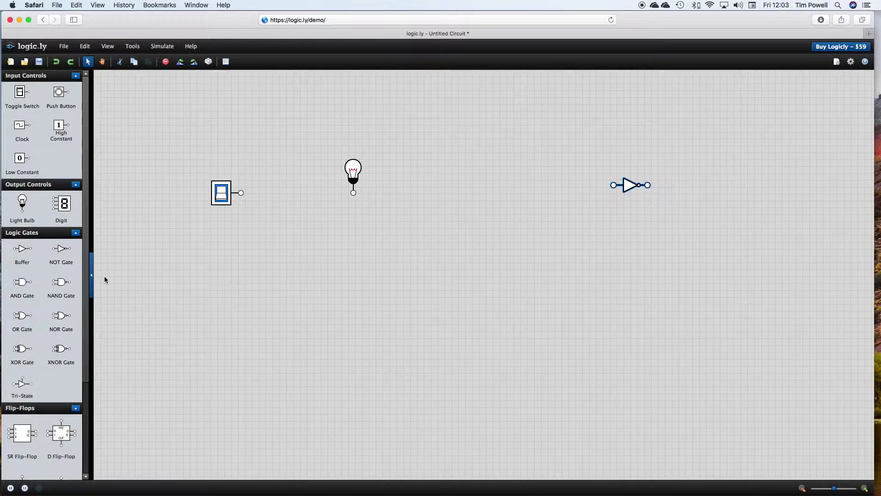
Add an AND gate beside the switch and shift the light bulb further right.
{"action": "left_click_drag", "start_coordinate": [22, 282], "coordinate": [293, 228]}
{"action": "left_click_drag", "start_coordinate": [360, 171], "coordinate": [399, 179]}
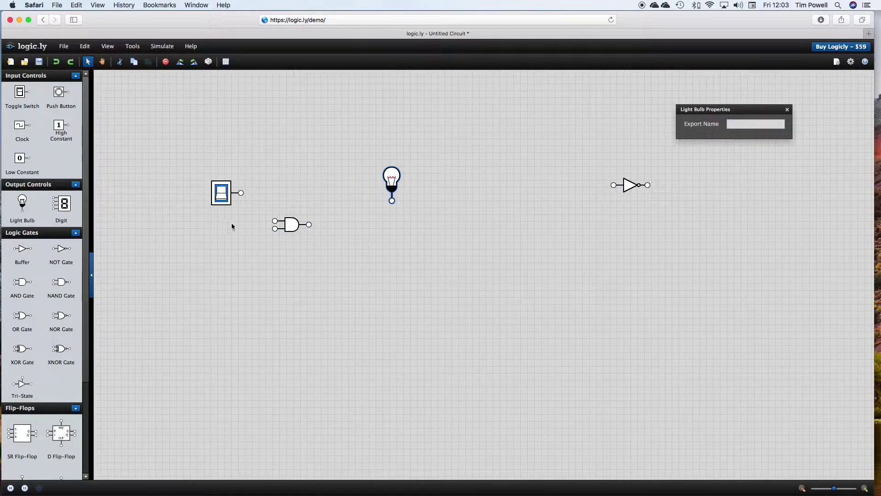
{"action": "left_click", "coordinate": [215, 222]}
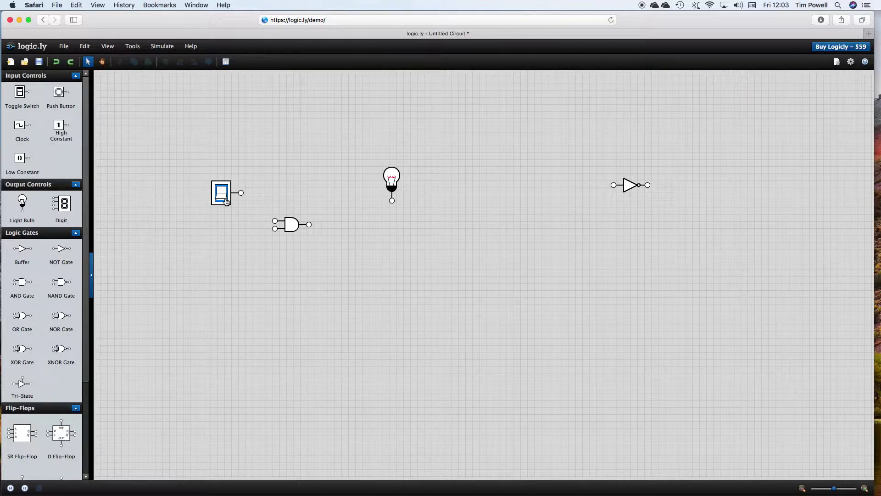
Place a push button below the switch and wire switch and button into the AND gate.
{"action": "left_click_drag", "start_coordinate": [59, 93], "coordinate": [227, 264]}
{"action": "left_click_drag", "start_coordinate": [241, 193], "coordinate": [274, 223]}
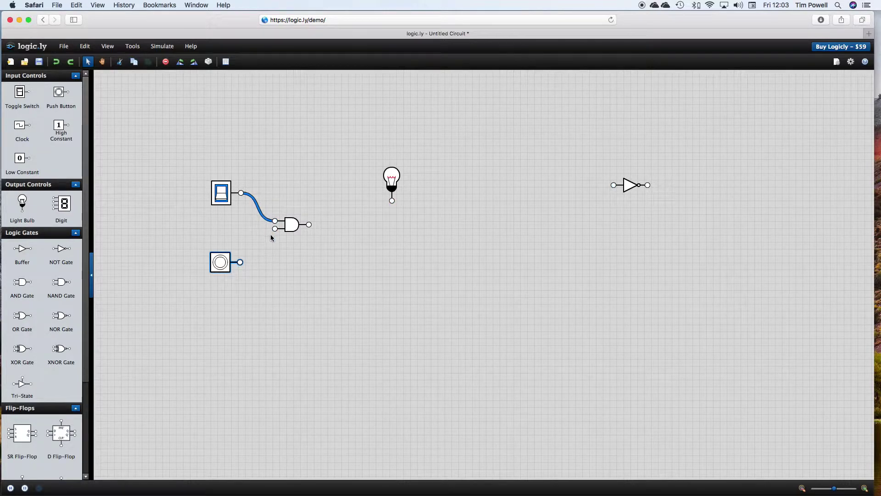
{"action": "mouse_move", "coordinate": [242, 261]}
{"action": "left_mouse_down"}
{"action": "mouse_move", "coordinate": [252, 261]}
{"action": "mouse_move", "coordinate": [275, 229]}
{"action": "mouse_move", "coordinate": [337, 234]}
{"action": "mouse_move", "coordinate": [392, 202]}
{"action": "left_mouse_up"}
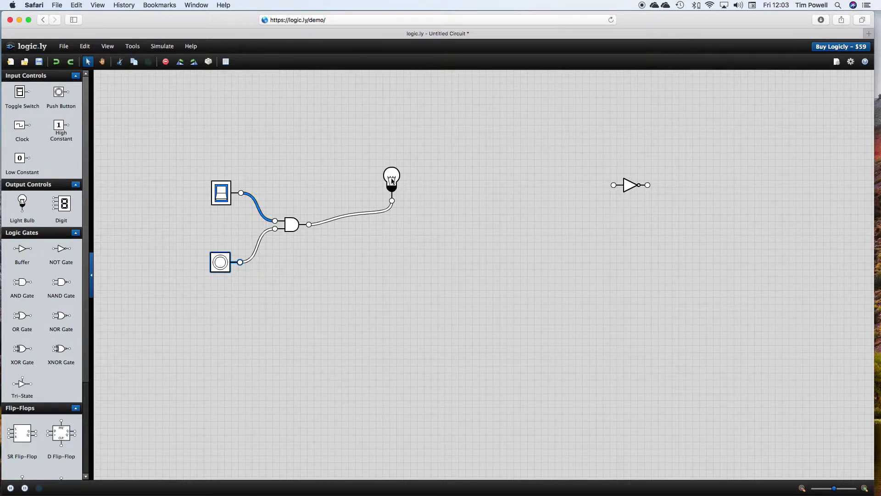
{"action": "left_click", "coordinate": [221, 262]}
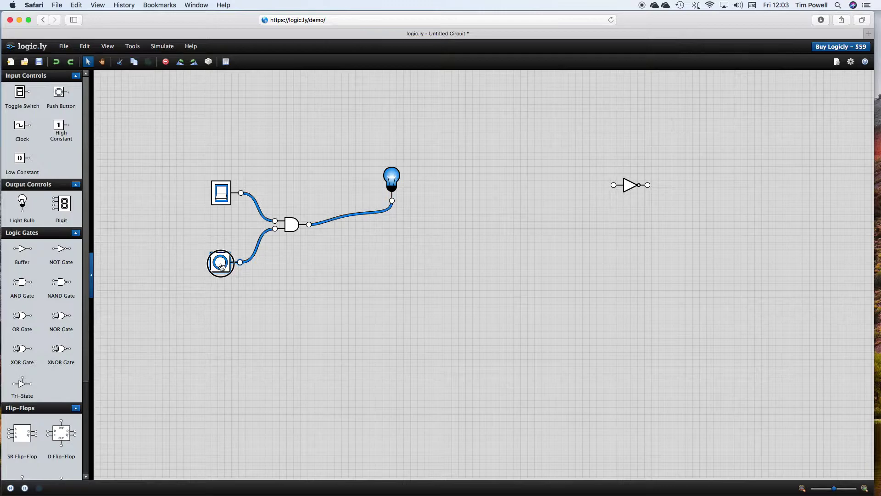
{"action": "left_click", "coordinate": [222, 265]}
{"action": "left_click", "coordinate": [222, 267]}
{"action": "left_click", "coordinate": [222, 193]}
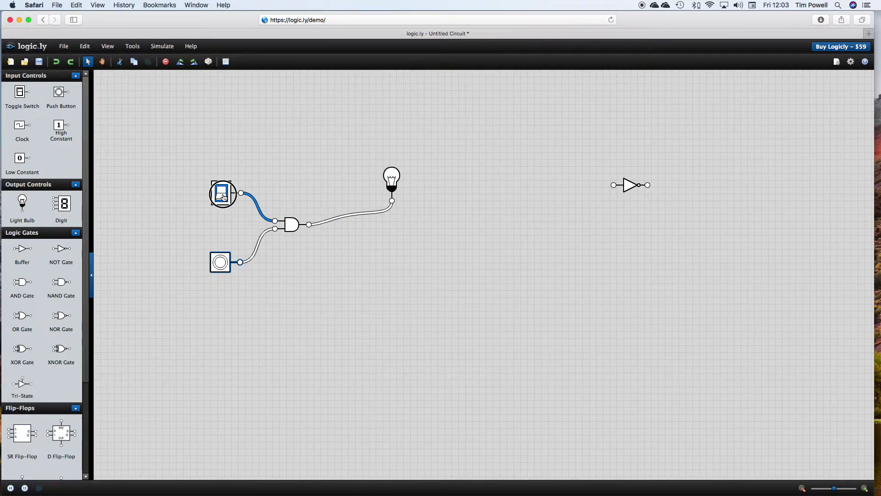
{"action": "left_click", "coordinate": [221, 265]}
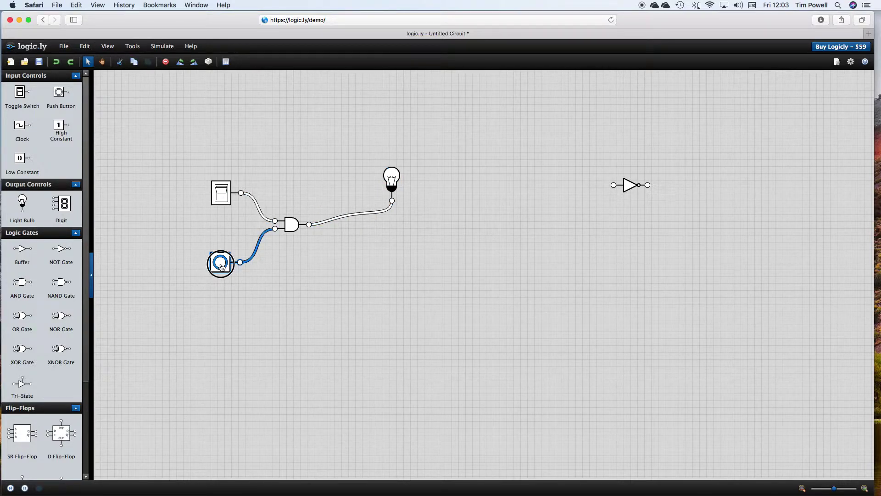
{"action": "left_click", "coordinate": [221, 266]}
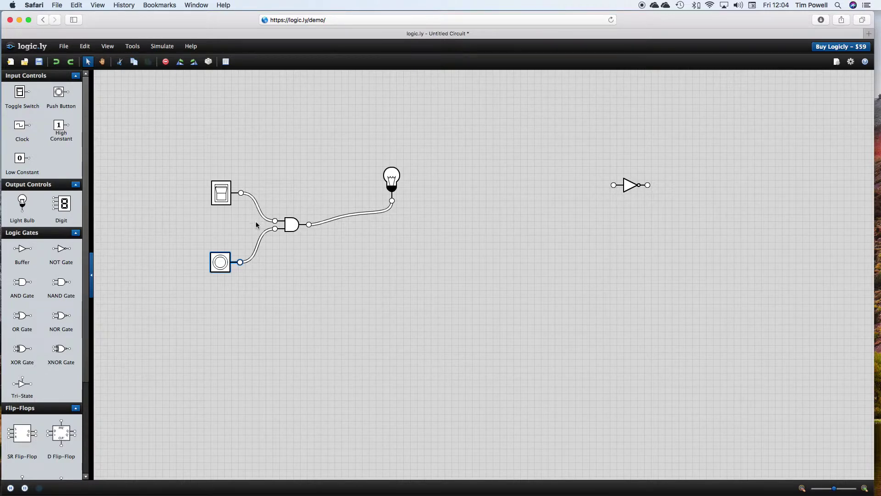
{"action": "left_click", "coordinate": [225, 198]}
{"action": "left_click", "coordinate": [221, 263]}
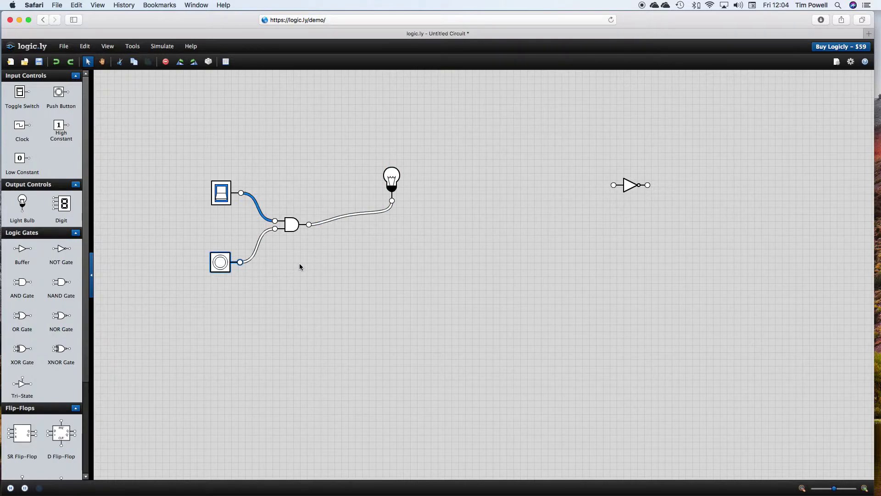